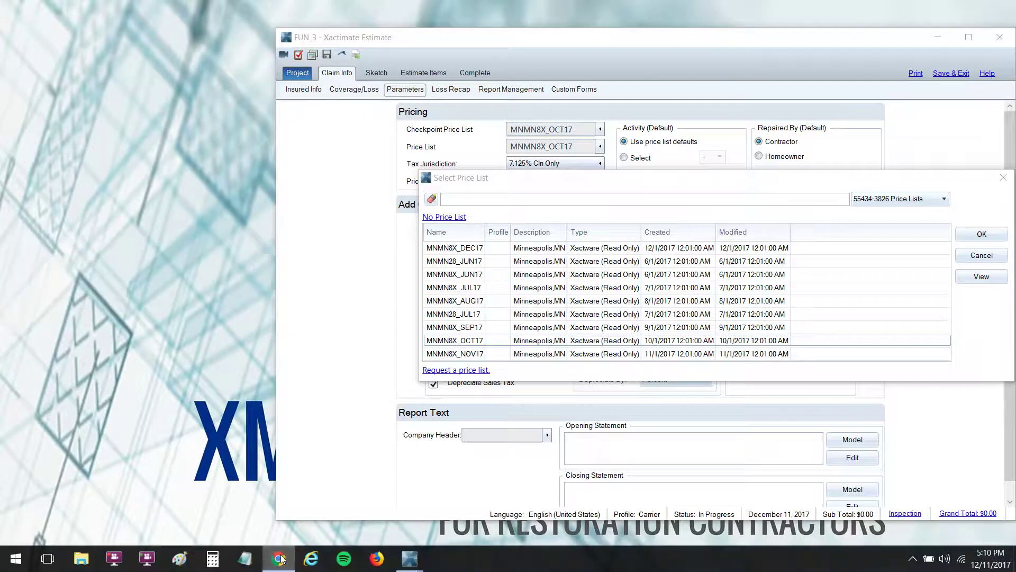
{"action": "left_click", "coordinate": [279, 557]}
{"action": "key", "text": "alt+Tab"}
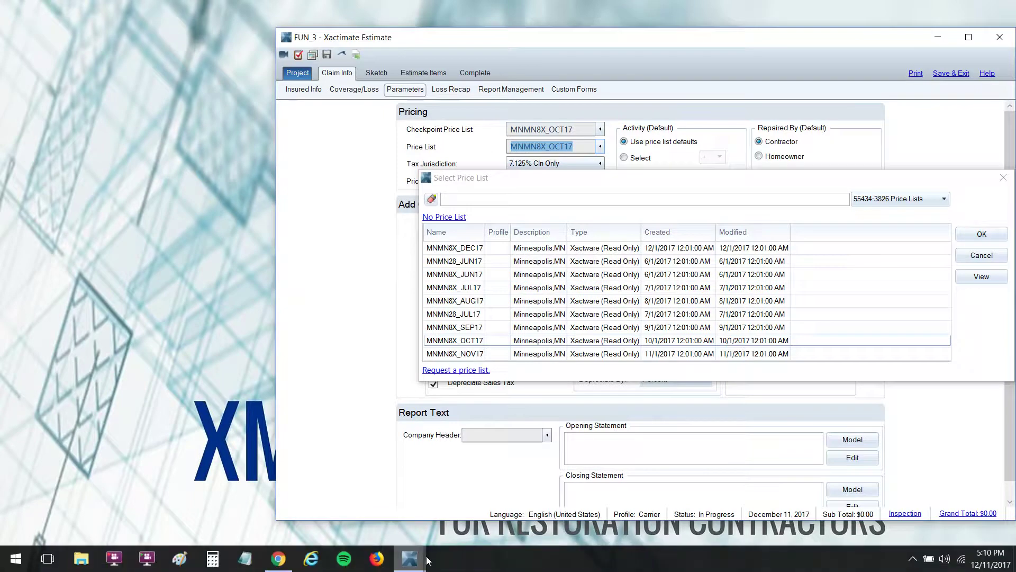
Step: Bring up the Xactimate 28 window, move and minimize it, then return to the FUN_3 estimate
{"action": "mouse_move", "coordinate": [413, 558]}
{"action": "left_click", "coordinate": [365, 493]}
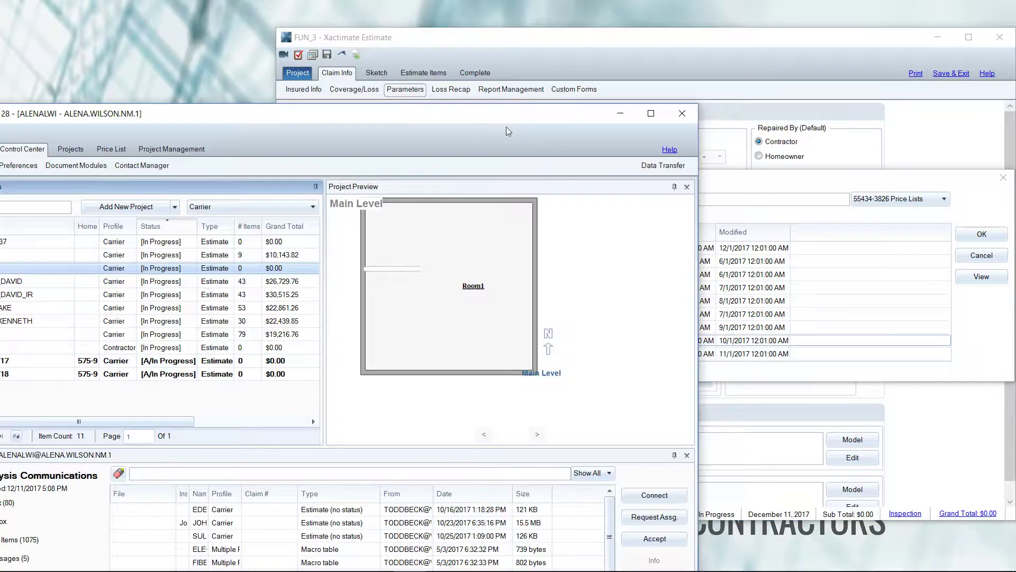
{"action": "left_click_drag", "start_coordinate": [506, 126], "coordinate": [590, 78]}
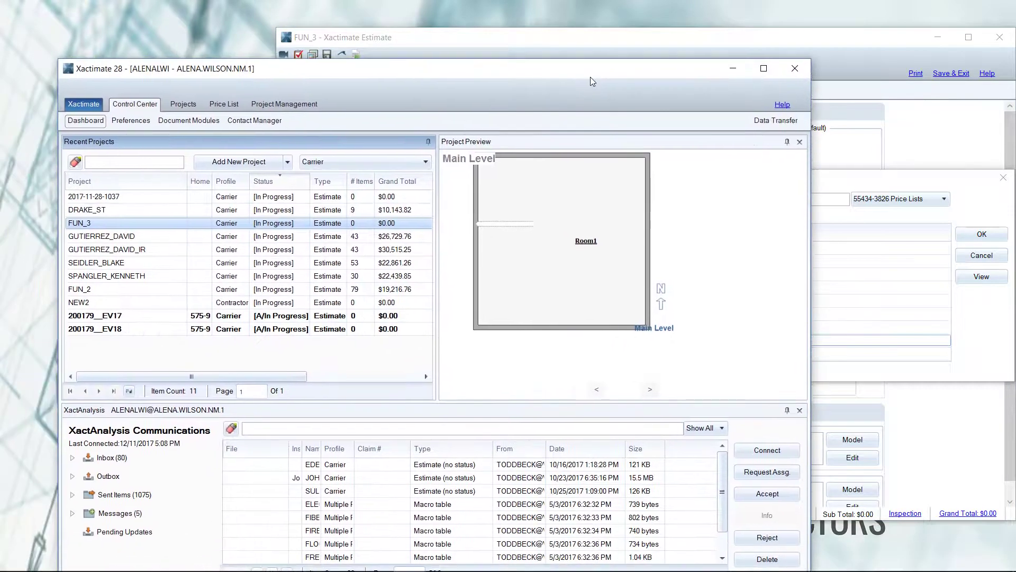
{"action": "left_click", "coordinate": [733, 68]}
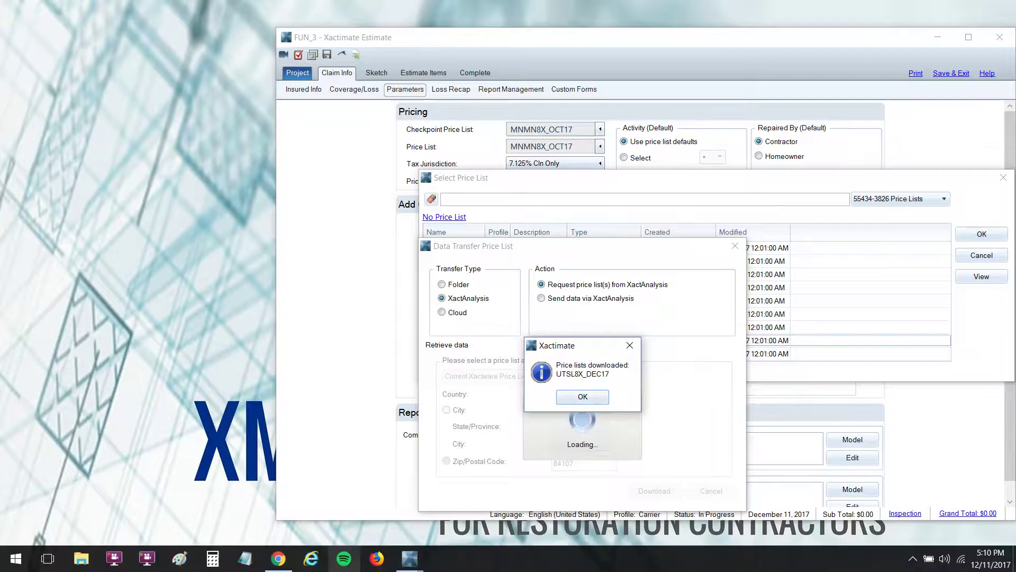
{"action": "left_click", "coordinate": [279, 558]}
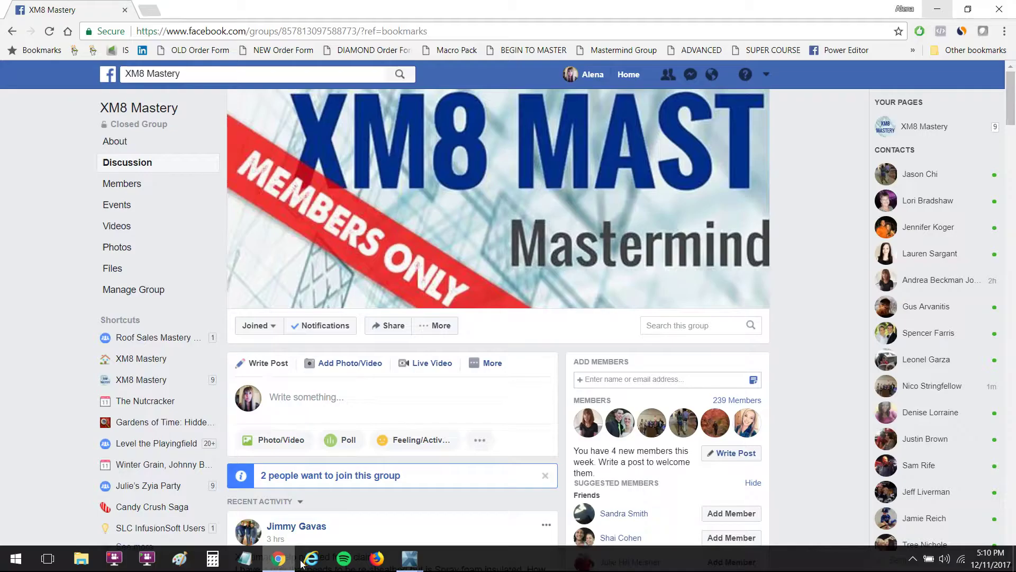
{"action": "mouse_move", "coordinate": [410, 559]}
{"action": "left_click", "coordinate": [458, 509]}
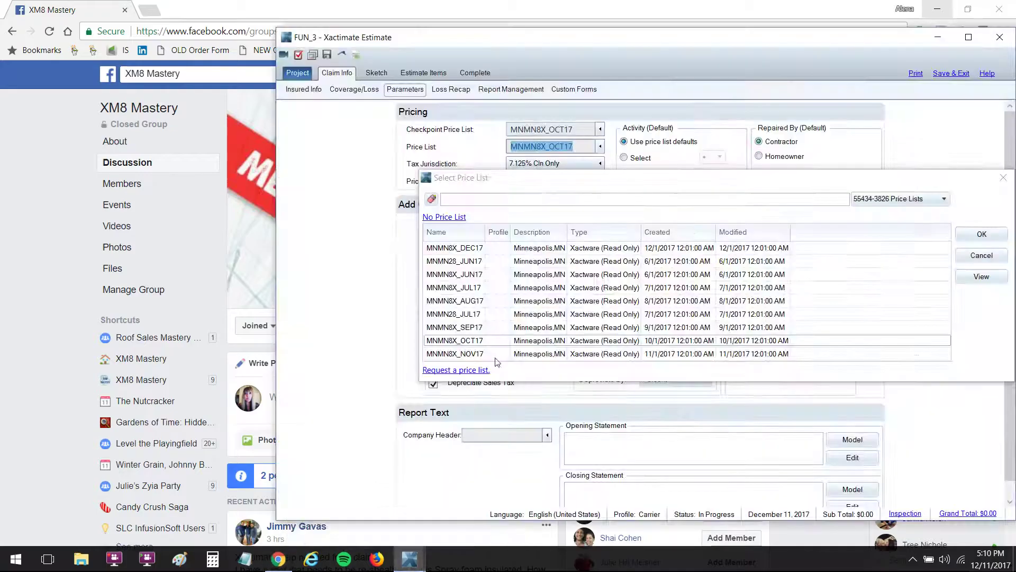
Step: Minimize the browser to uncover the FUN_3 estimate and its download message
{"action": "left_click", "coordinate": [951, 6]}
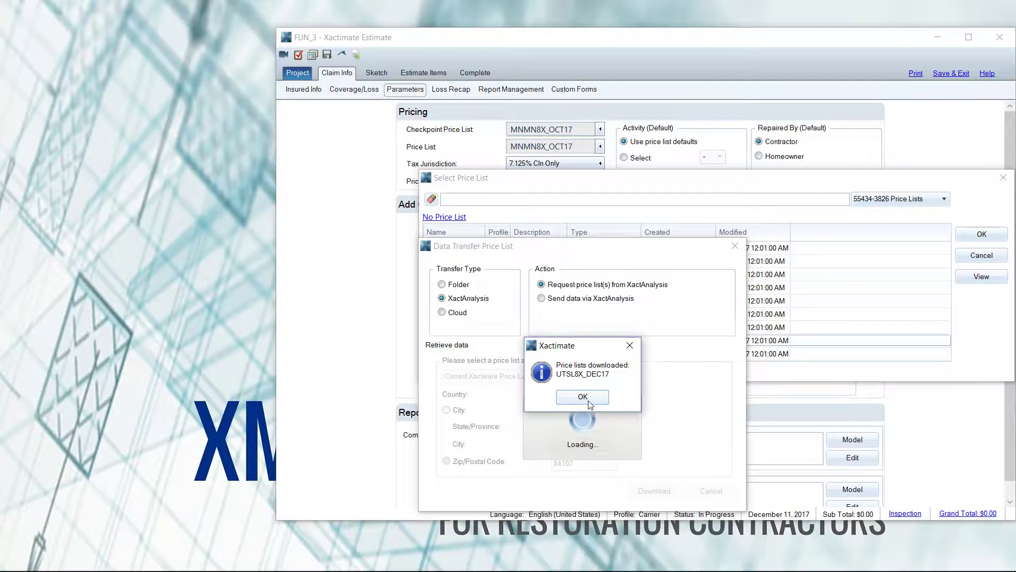
Step: Dismiss the download message and set MNMN8X_DEC17 as the estimate's price list
{"action": "left_click", "coordinate": [582, 397]}
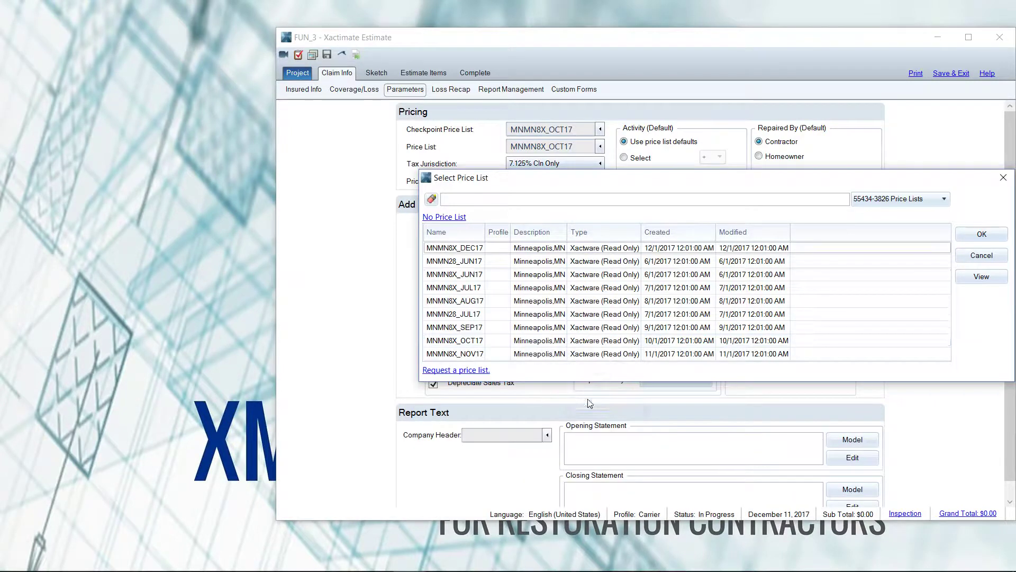
{"action": "left_click", "coordinate": [847, 248]}
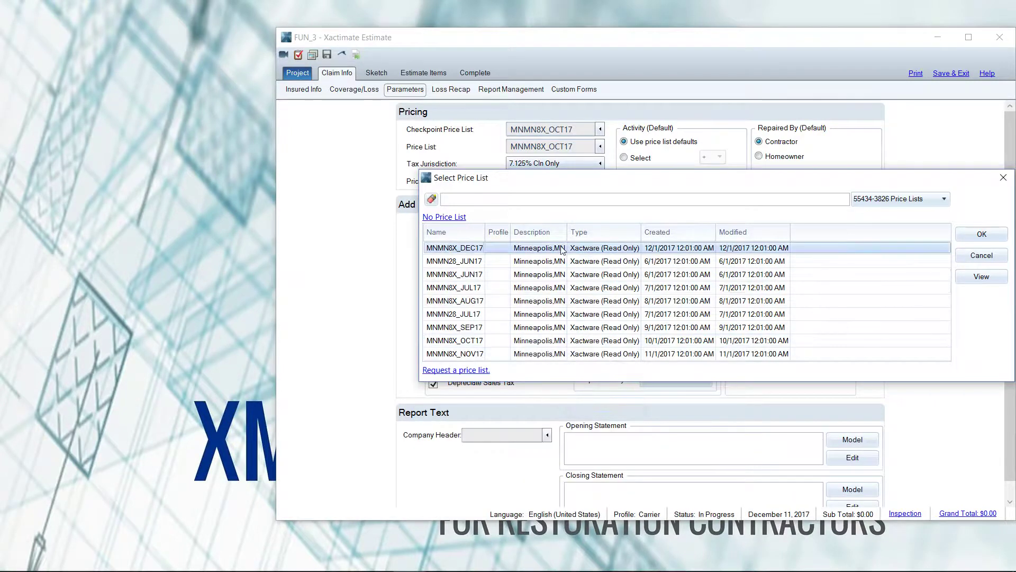
{"action": "left_click", "coordinate": [981, 234]}
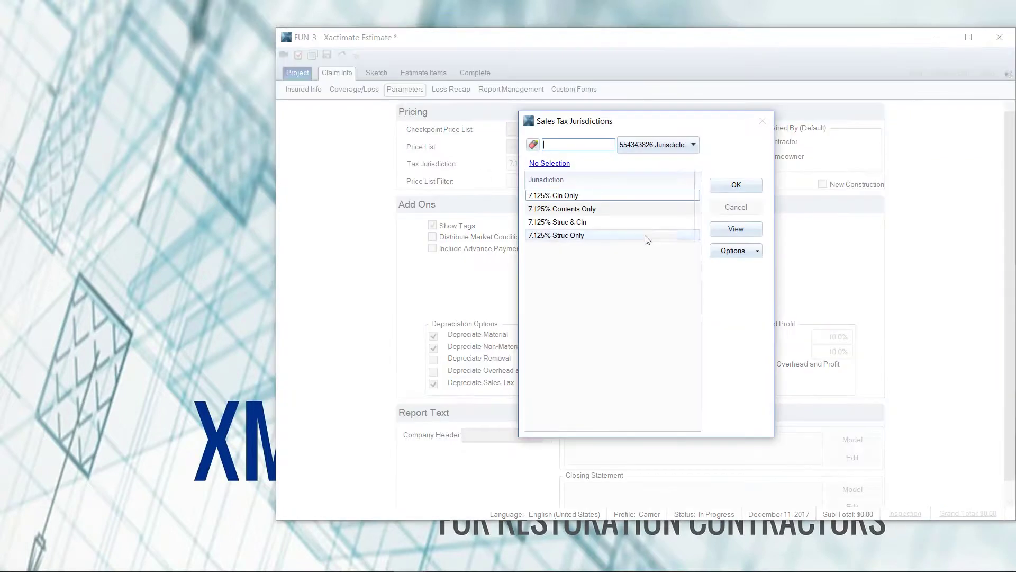
Step: Apply the 7.125% Struc Only tax jurisdiction, then bring up the available price lists
{"action": "left_click", "coordinate": [646, 236]}
{"action": "left_click", "coordinate": [741, 186]}
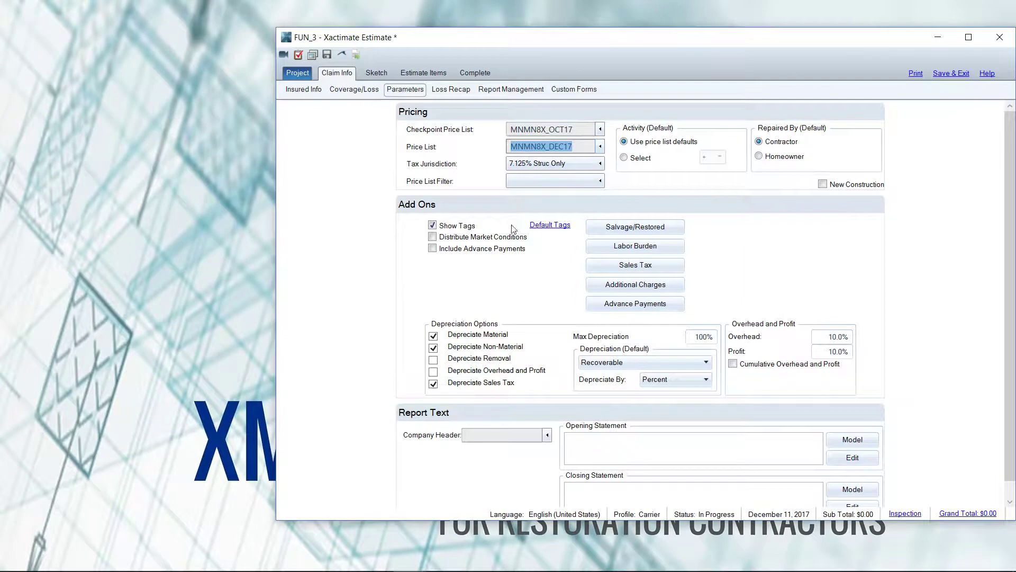
{"action": "left_click", "coordinate": [288, 200]}
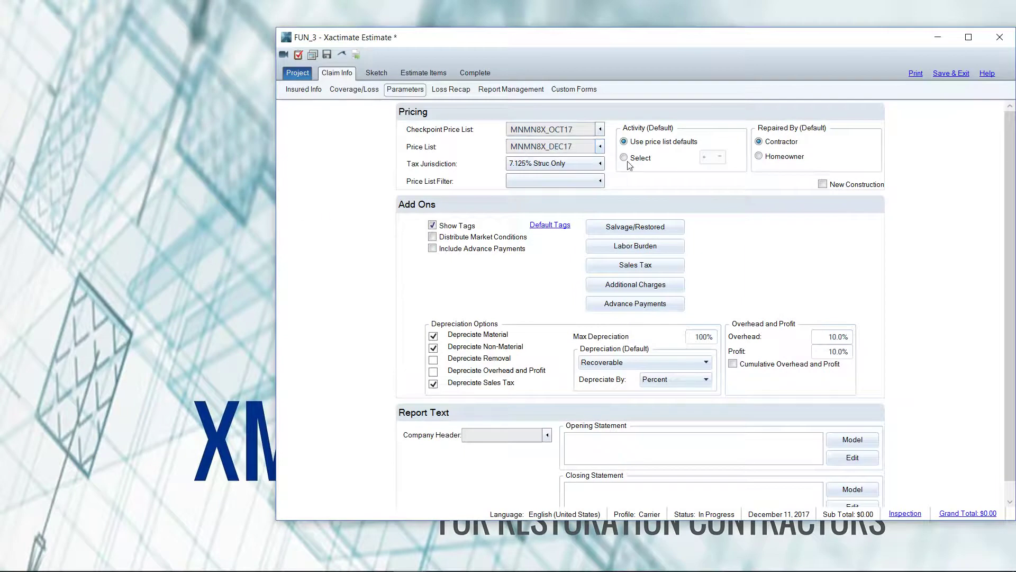
{"action": "left_click", "coordinate": [600, 147]}
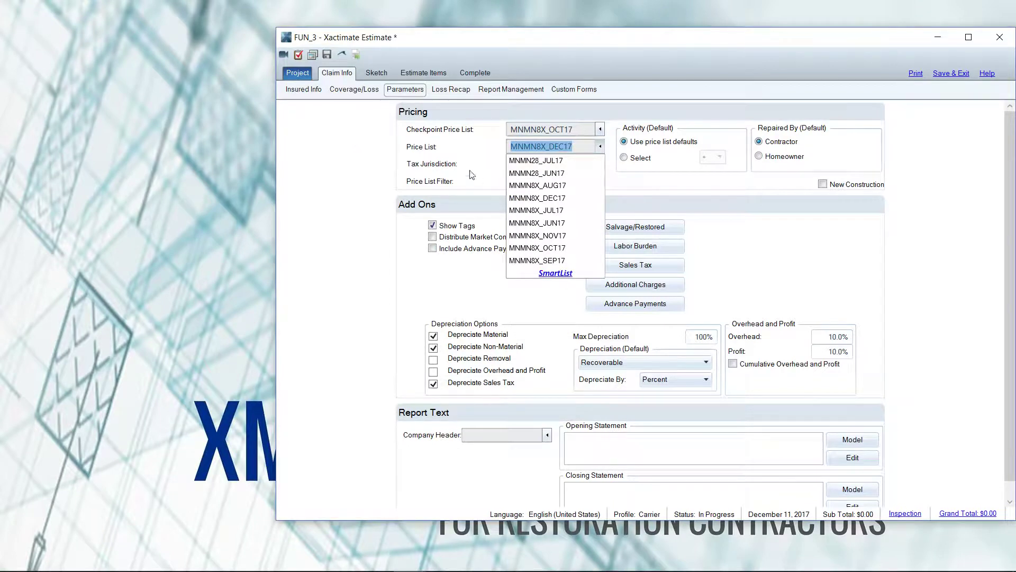
Step: Review the installed price lists in Xactimate 28, then drop down the estimate's price list choices
{"action": "mouse_move", "coordinate": [448, 567]}
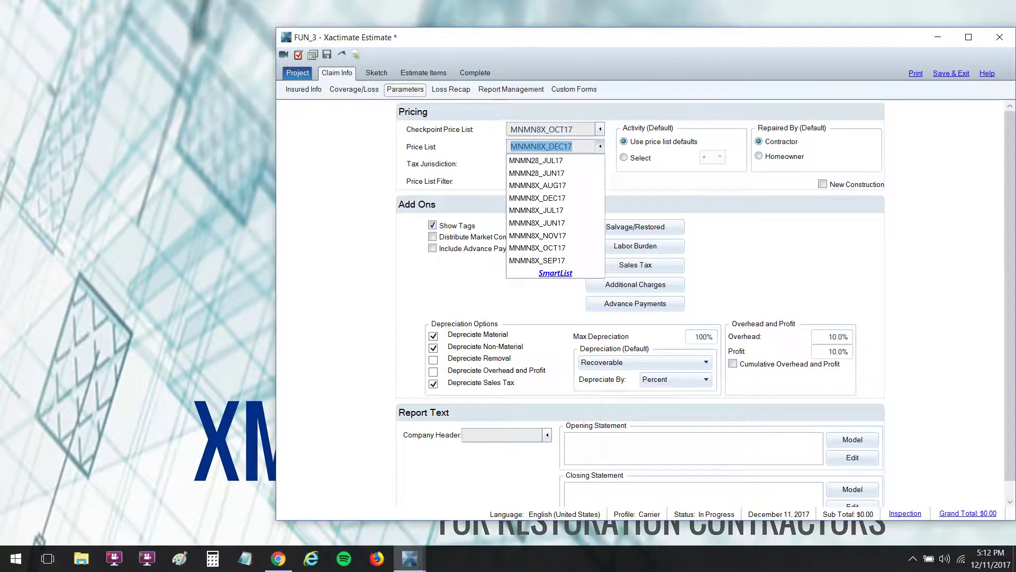
{"action": "left_click", "coordinate": [411, 558]}
{"action": "left_click", "coordinate": [369, 498]}
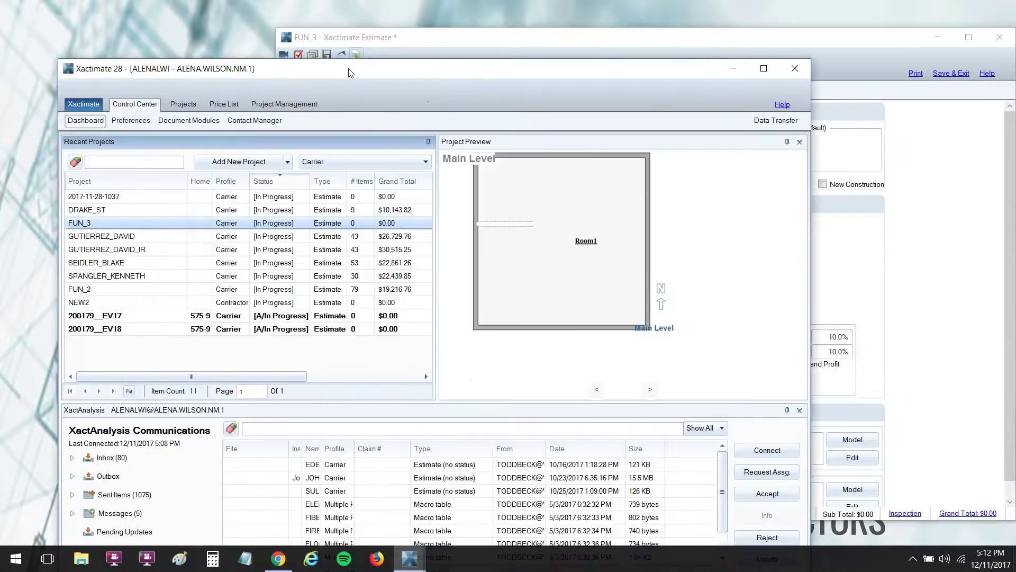
{"action": "left_click", "coordinate": [225, 108]}
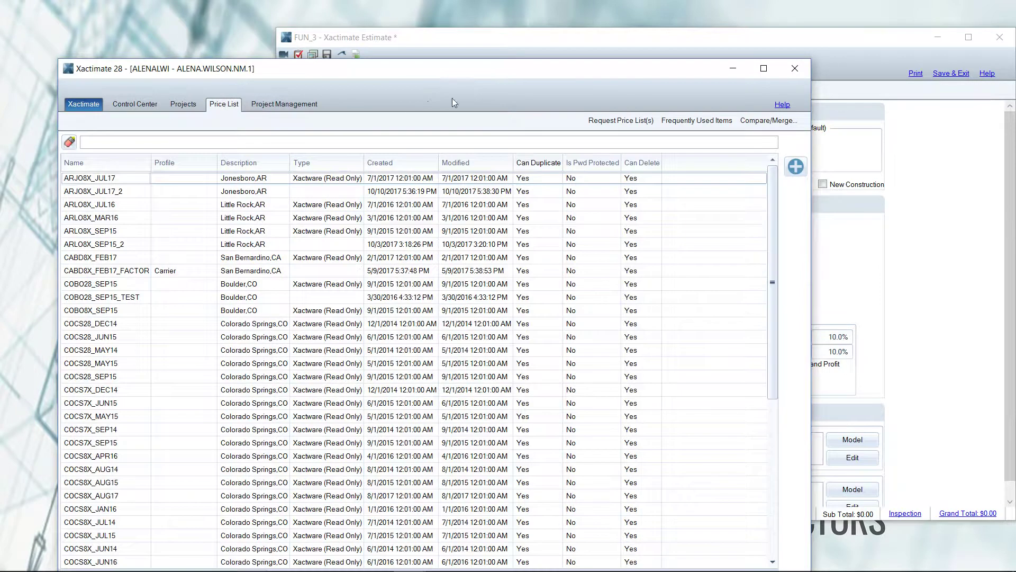
{"action": "left_click", "coordinate": [733, 68]}
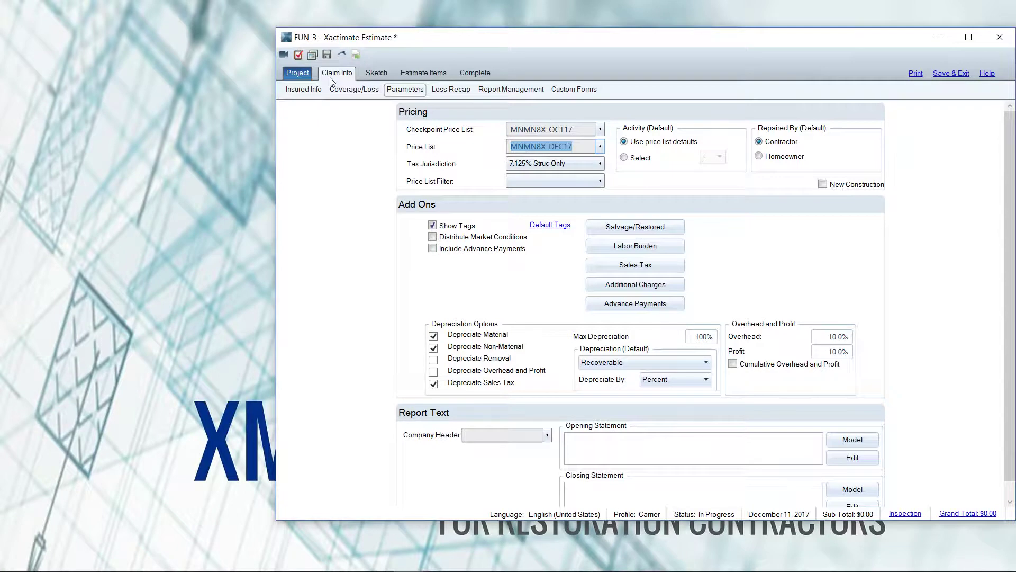
{"action": "key", "text": "alt+Down"}
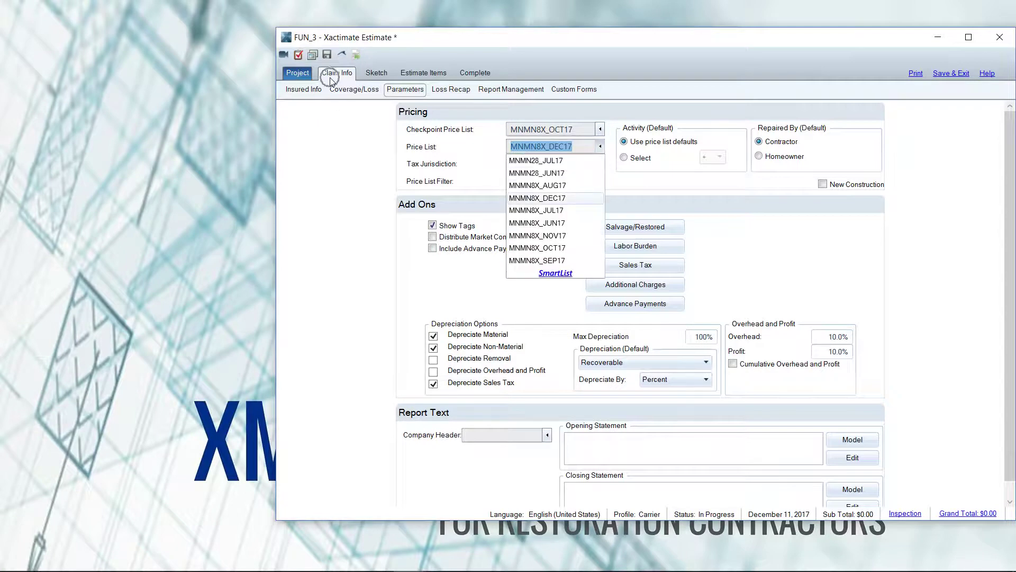
Step: Open the full price list chooser filtered to All Price Lists and start a new price list request
{"action": "left_click", "coordinate": [557, 275]}
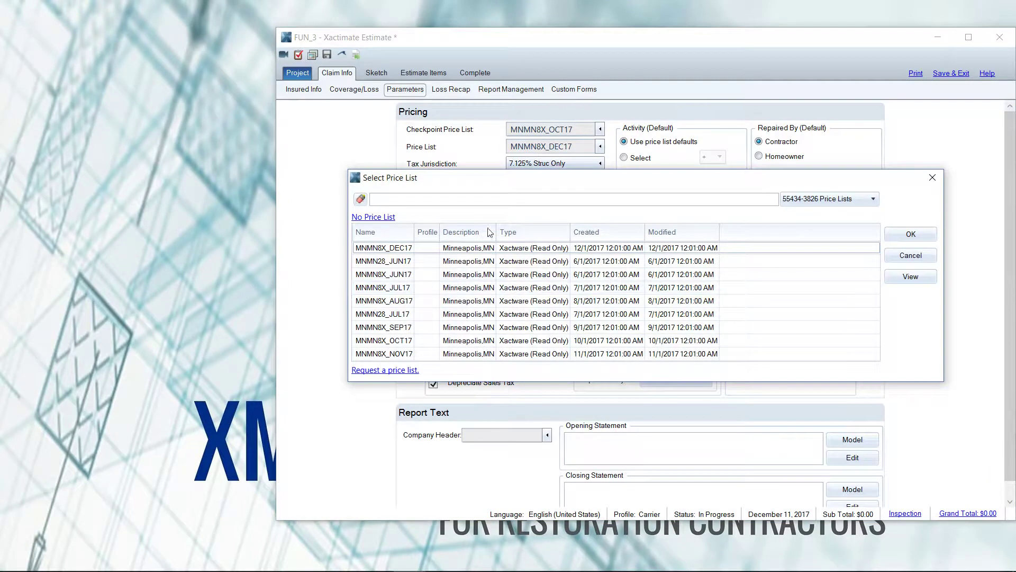
{"action": "left_click", "coordinate": [873, 200]}
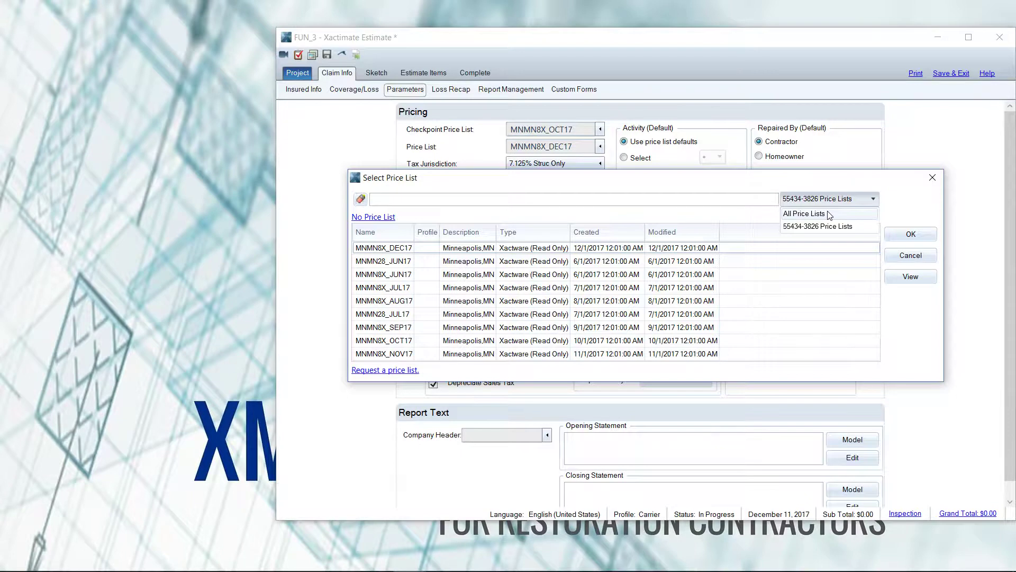
{"action": "left_click", "coordinate": [829, 213]}
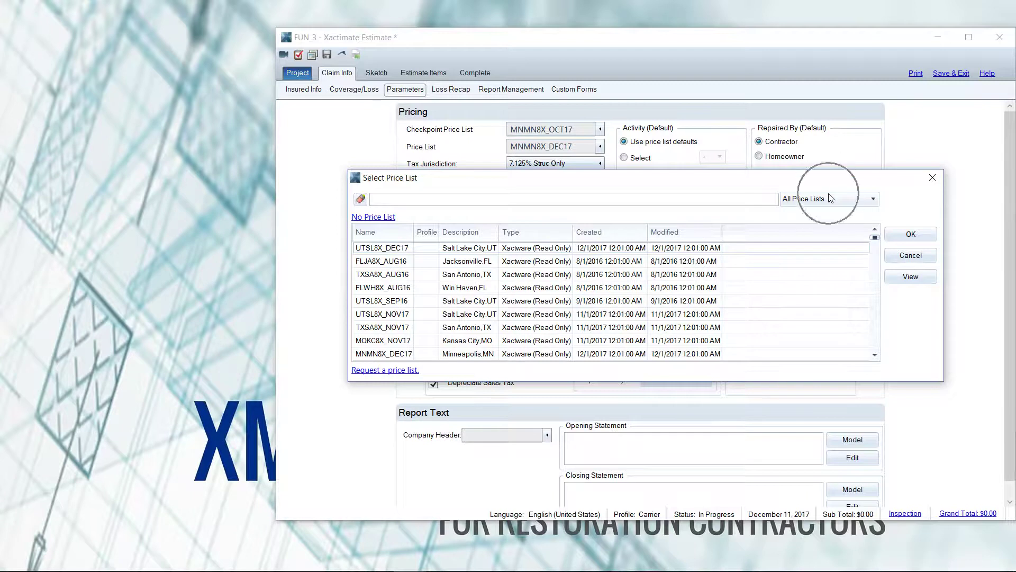
{"action": "left_click", "coordinate": [386, 371]}
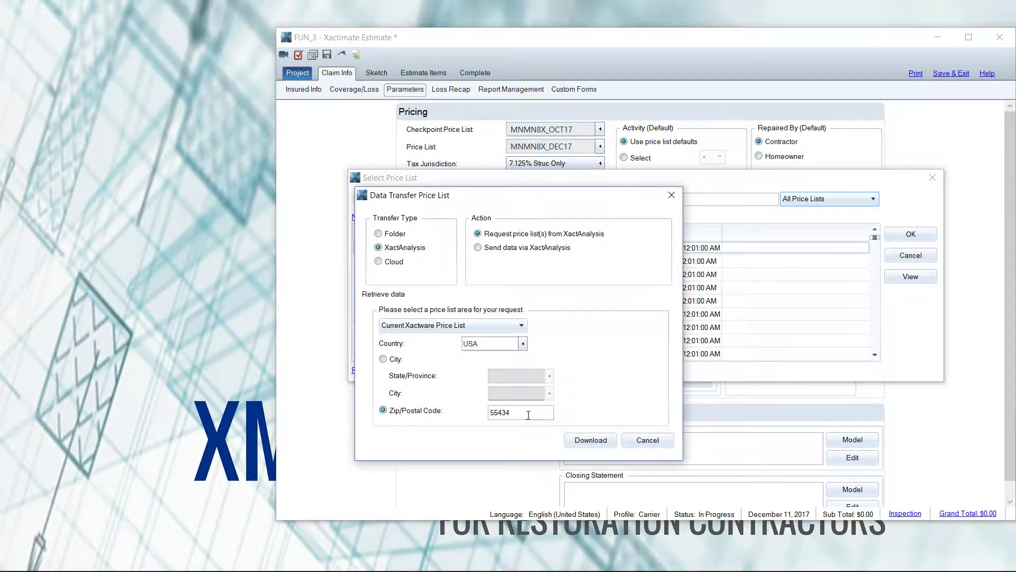
Step: Request and download the price list for zip code 88310 from XactAnalysis
{"action": "double_click", "coordinate": [528, 415]}
{"action": "type", "text": "88310"}
{"action": "left_click", "coordinate": [608, 440]}
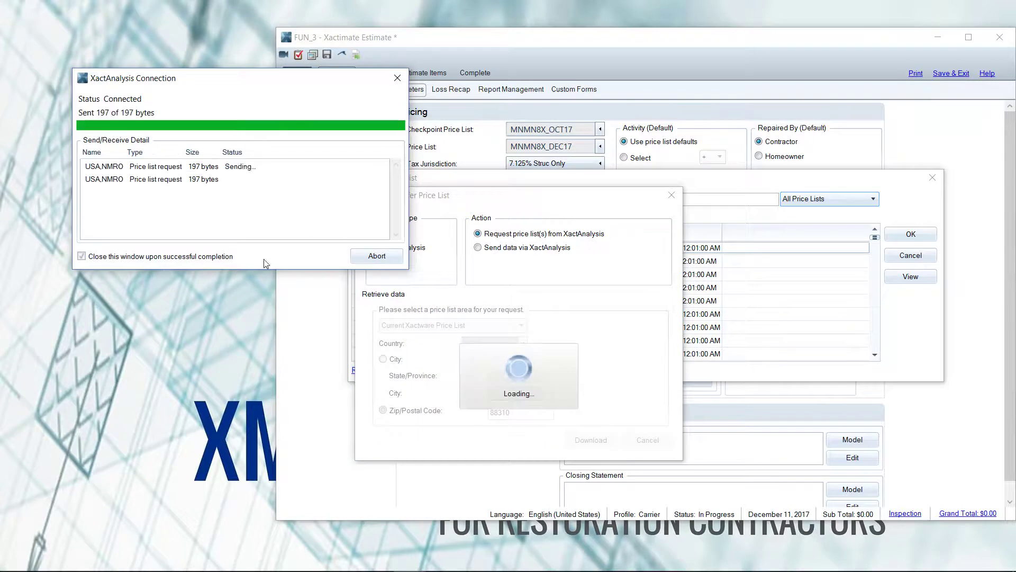
{"action": "mouse_move", "coordinate": [339, 565]}
{"action": "left_click", "coordinate": [278, 558]}
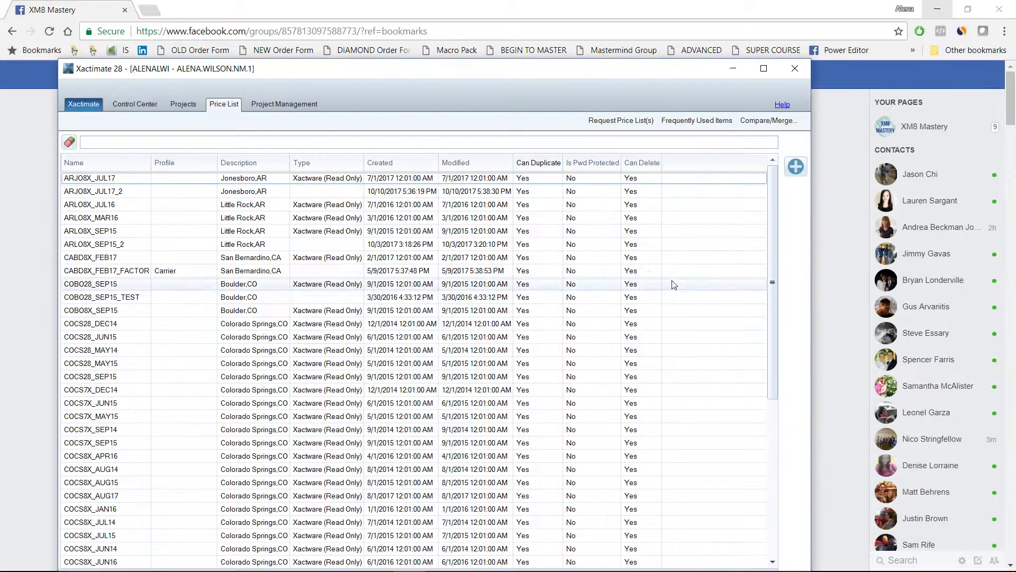
{"action": "left_click_drag", "start_coordinate": [656, 81], "coordinate": [659, 61]}
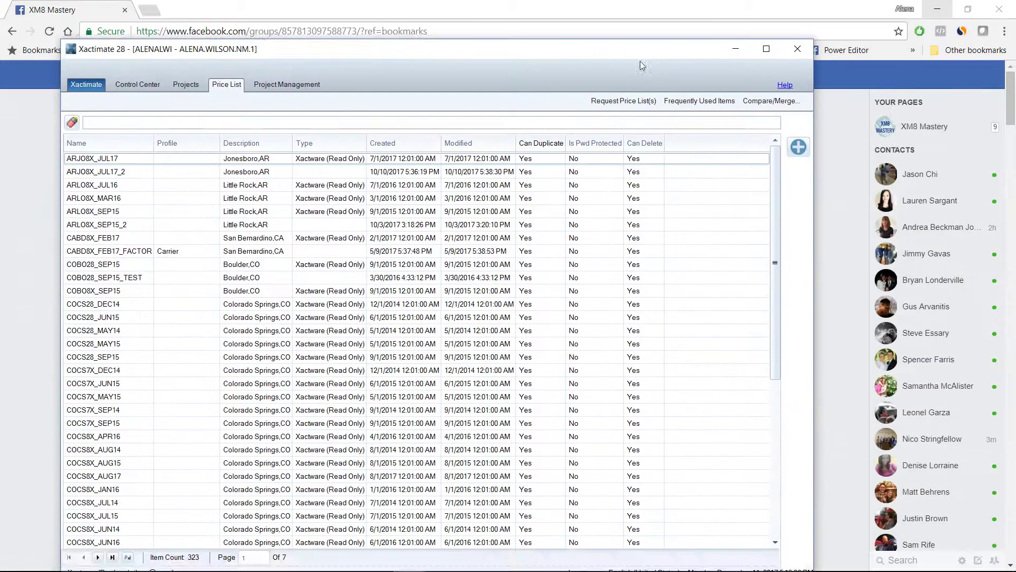
Step: Bring the FUN_3 estimate window back to the front while the download finishes
{"action": "mouse_move", "coordinate": [403, 566]}
{"action": "left_click", "coordinate": [470, 487]}
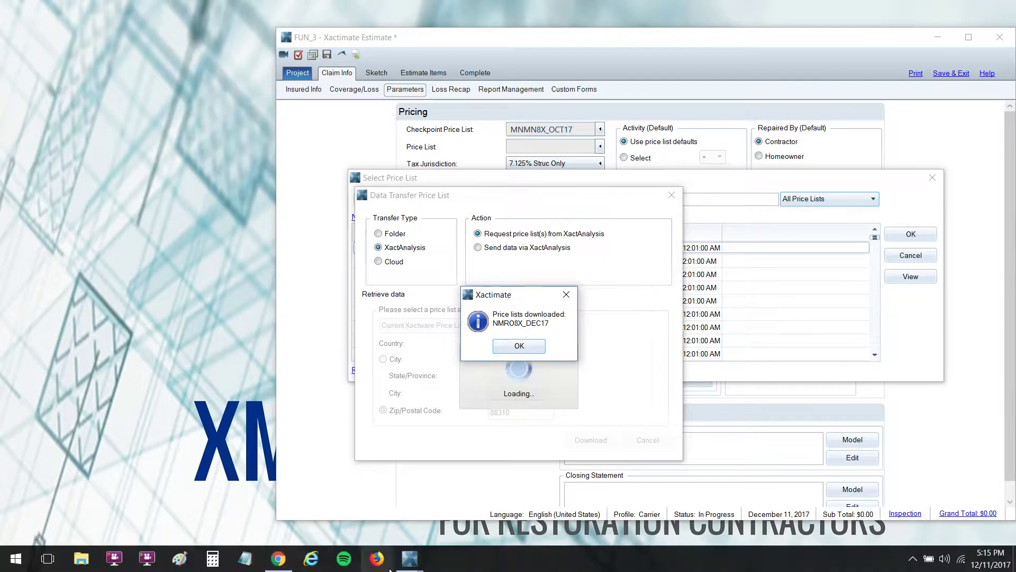
Step: Hide the Xactimate 28 price list window and acknowledge the price list download confirmation
{"action": "mouse_move", "coordinate": [409, 560]}
{"action": "left_click", "coordinate": [382, 529]}
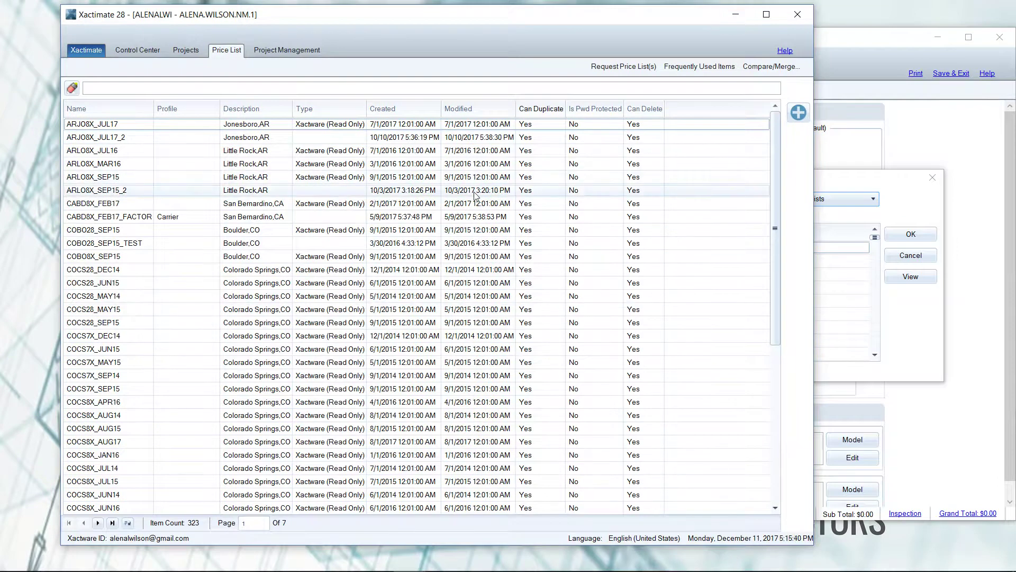
{"action": "left_click", "coordinate": [735, 15]}
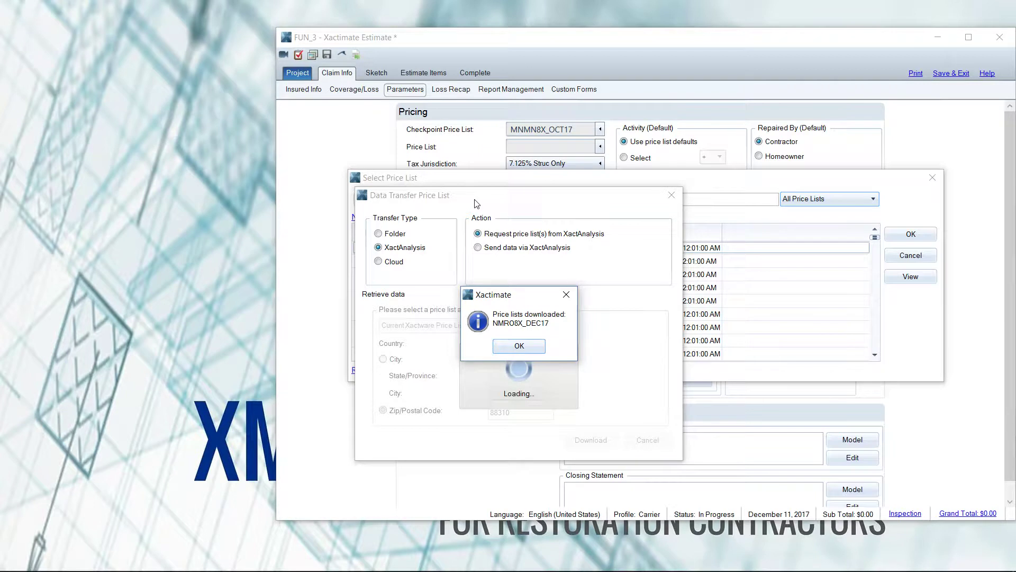
{"action": "mouse_move", "coordinate": [322, 561]}
{"action": "left_click", "coordinate": [519, 346]}
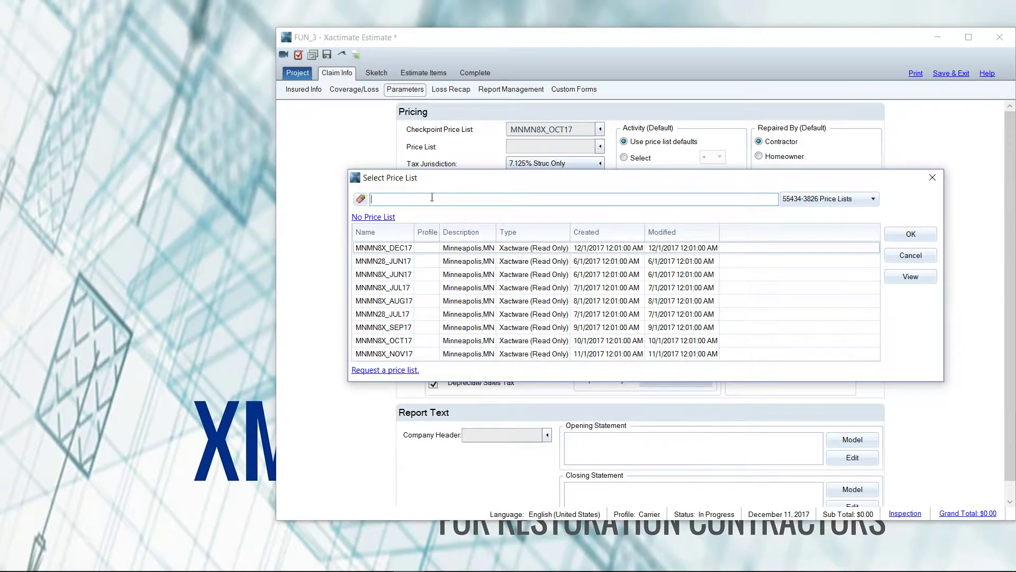
Step: Search 'nm' across All Price Lists and select NMRO8X_DEC17 for Roswell, NM
{"action": "type", "text": "nm"}
{"action": "left_click", "coordinate": [842, 200]}
{"action": "left_click", "coordinate": [839, 207]}
{"action": "left_click", "coordinate": [458, 200]}
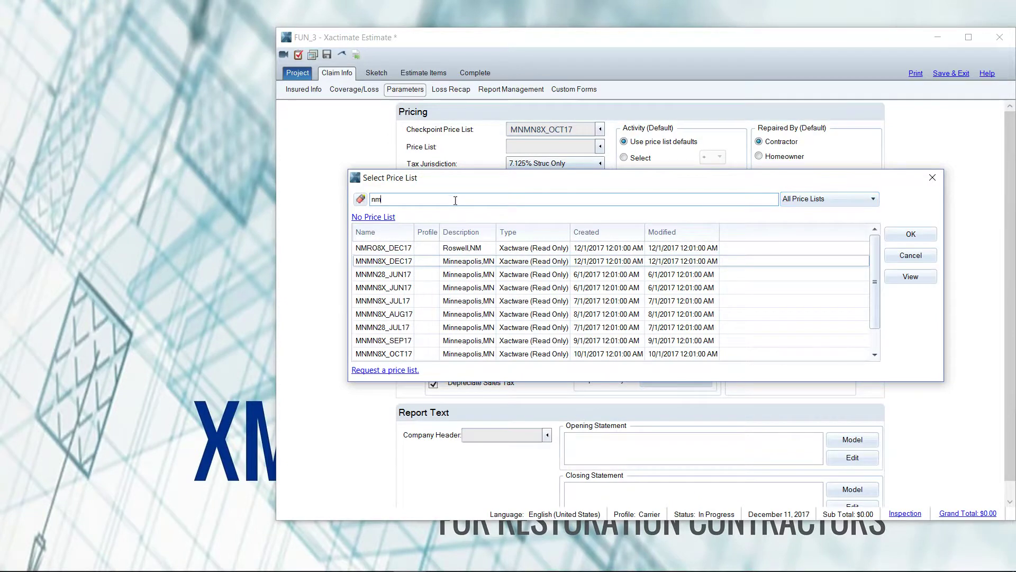
{"action": "left_click", "coordinate": [432, 247]}
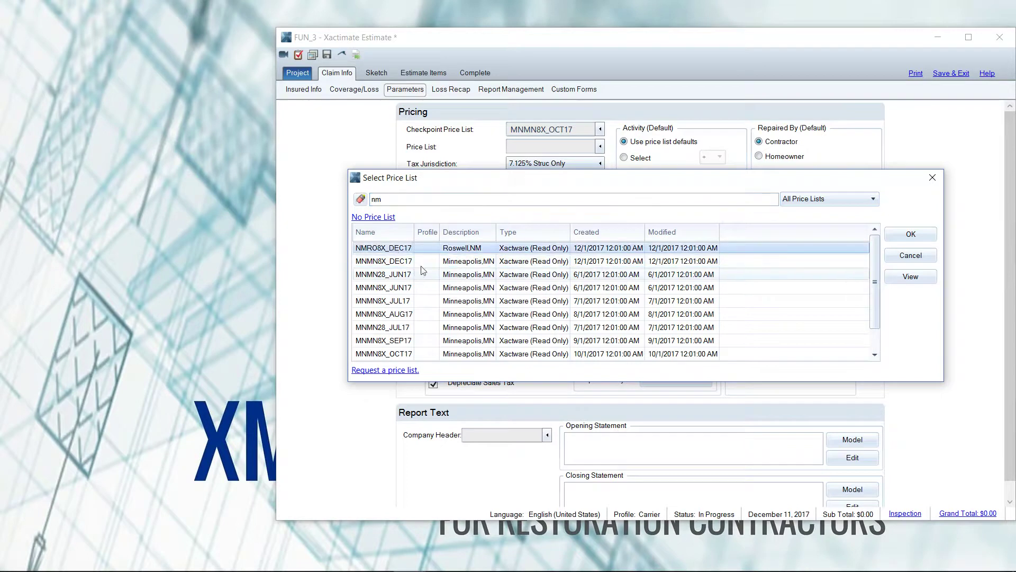
Step: Confirm NMRO8X_DEC17 as the price list and apply the 9.25% tax jurisdiction
{"action": "left_click", "coordinate": [911, 234]}
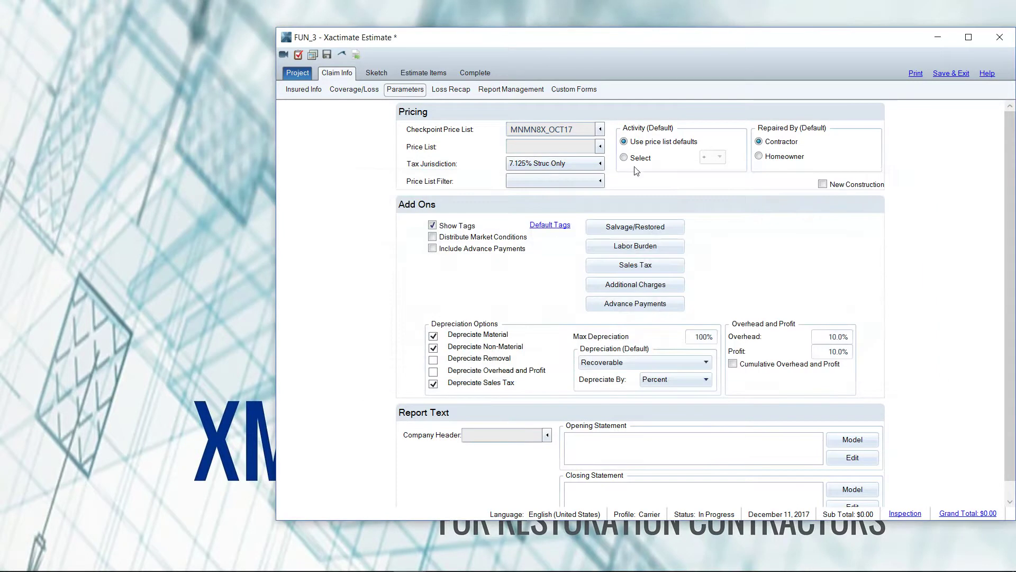
{"action": "left_click", "coordinate": [600, 164]}
{"action": "scroll", "coordinate": [600, 294], "scroll_direction": "down", "scroll_amount": 10}
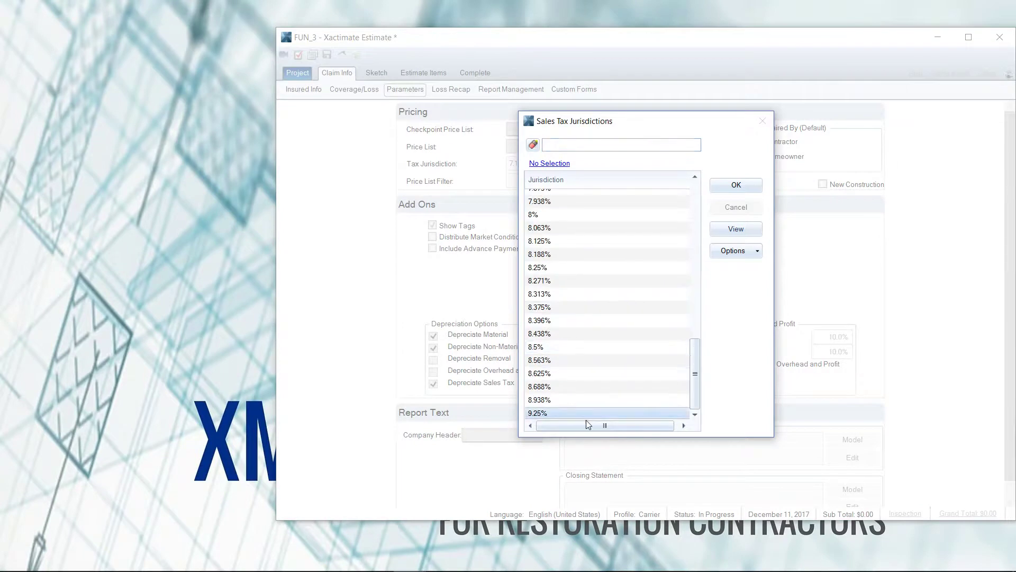
{"action": "left_click", "coordinate": [735, 185]}
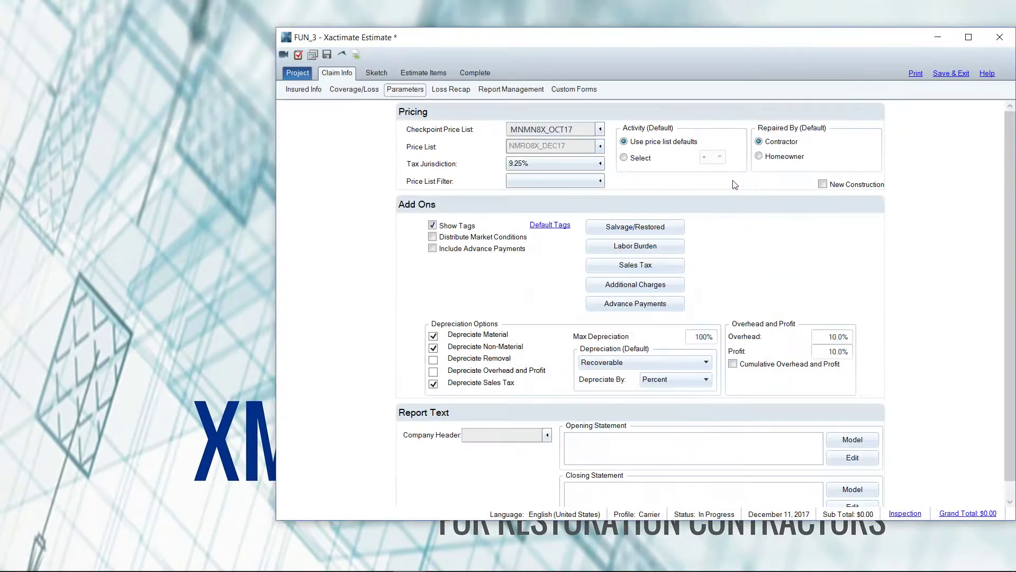